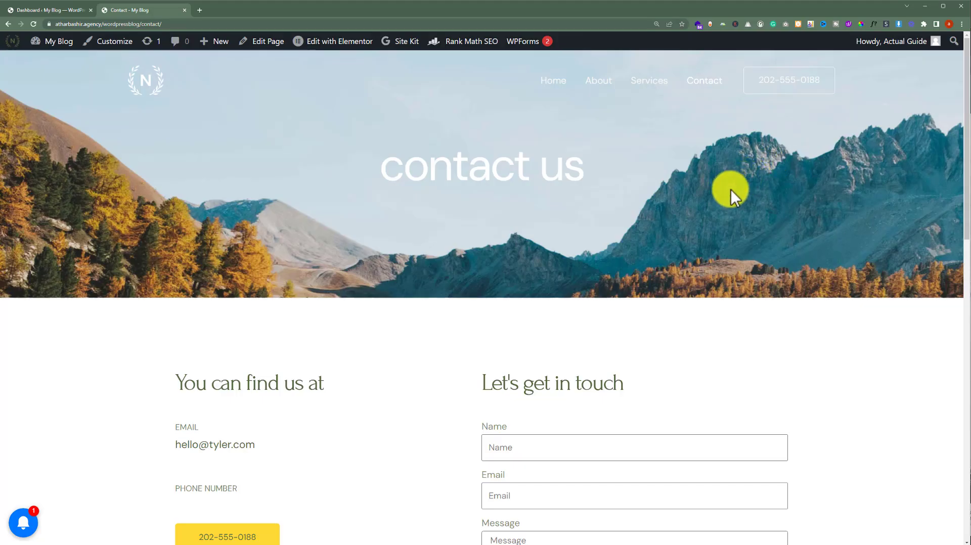
# From the dashboard's Pages list, open Contact with Edit with Elementor in a new tab.
pyautogui.scroll(-5, 730, 189)
pyautogui.scroll(-5, 726, 194)
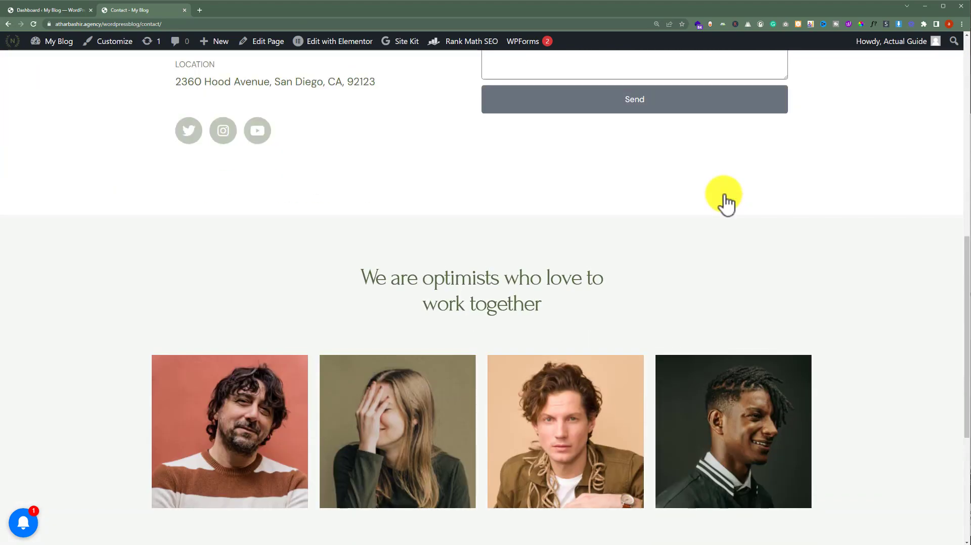
pyautogui.scroll(3, 724, 197)
pyautogui.scroll(4, 724, 197)
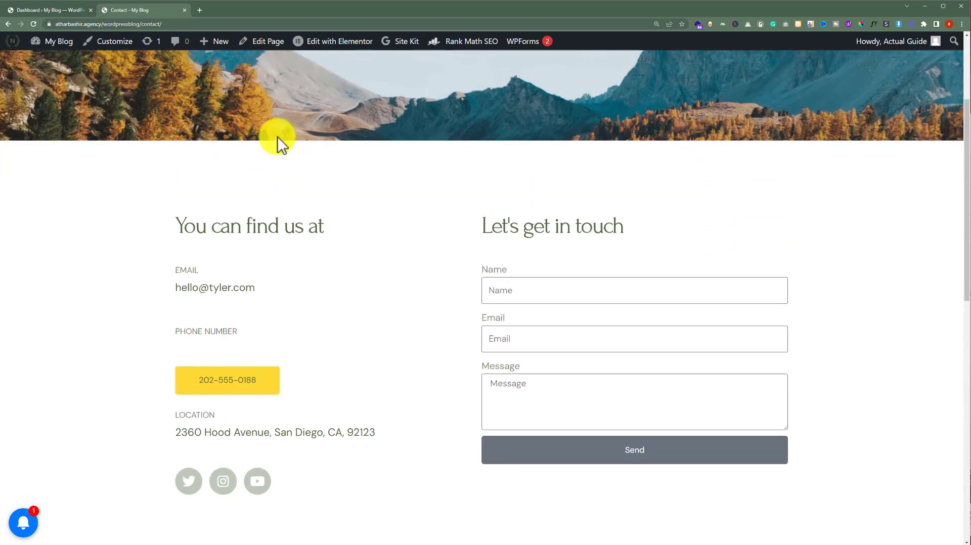
pyautogui.click(59, 11)
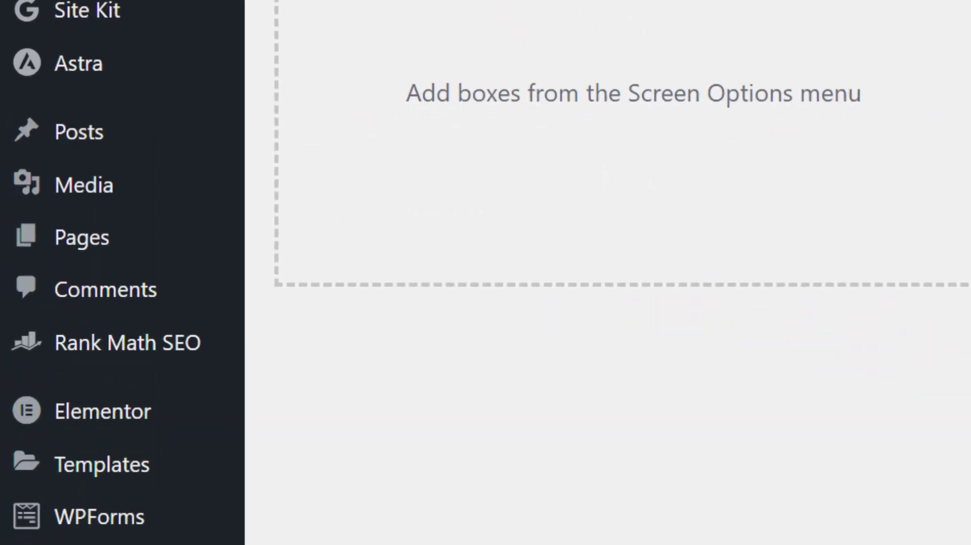
pyautogui.moveTo(97, 244)
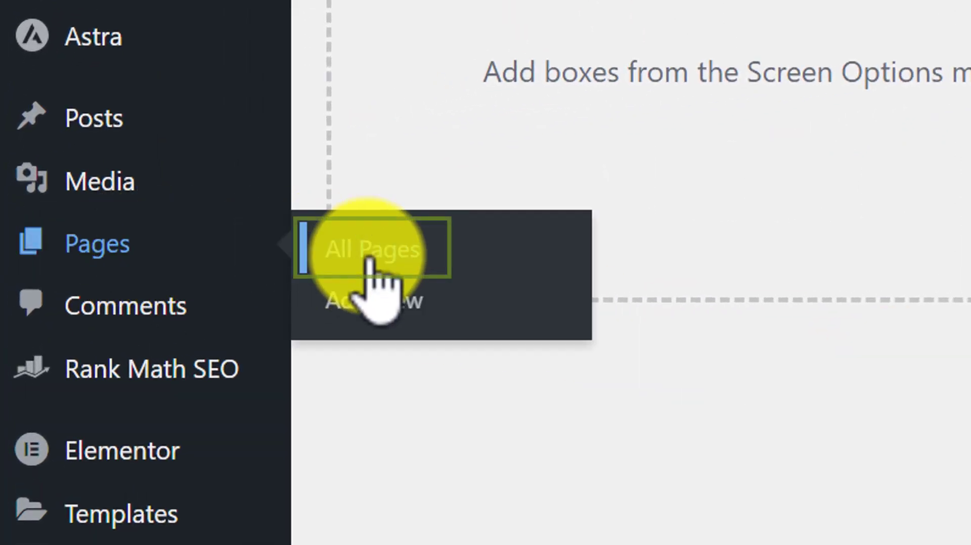
pyautogui.click(371, 258)
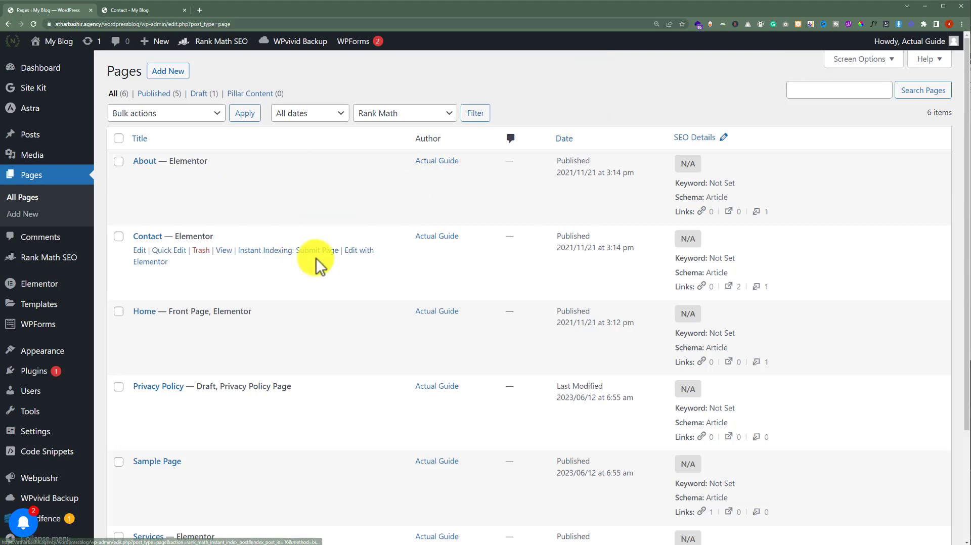
pyautogui.middleClick(365, 257)
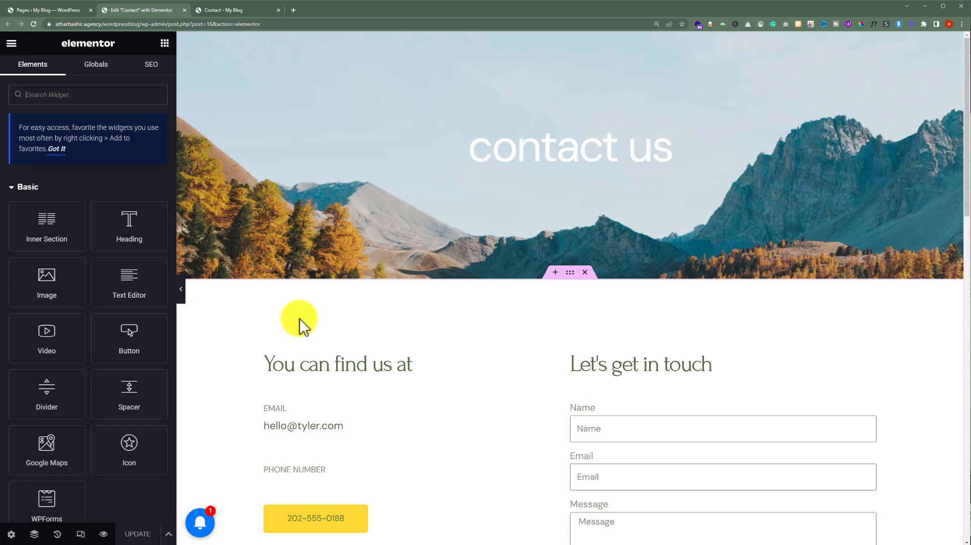
# Search widgets for 'goo' and drop a Google Maps widget below the Location address.
pyautogui.scroll(-3, 367, 302)
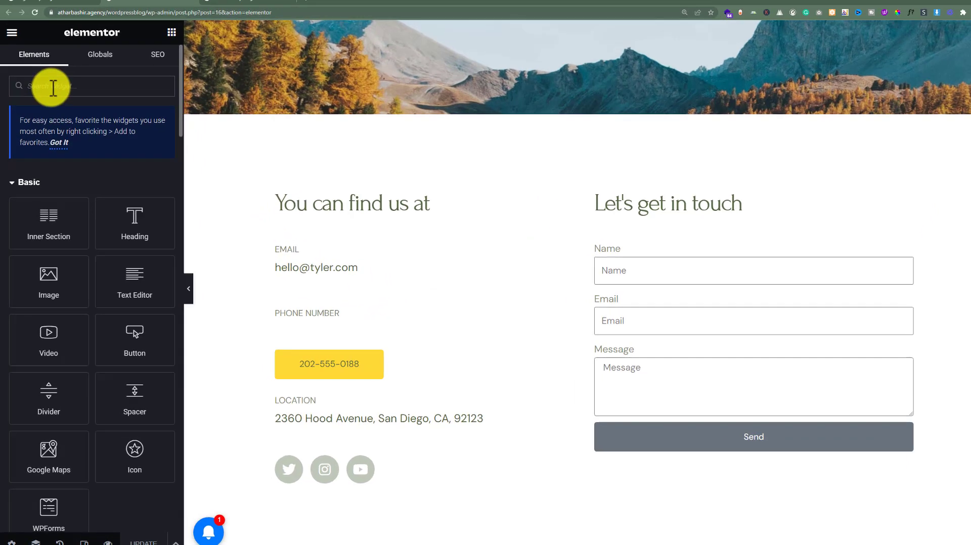
pyautogui.click(65, 99)
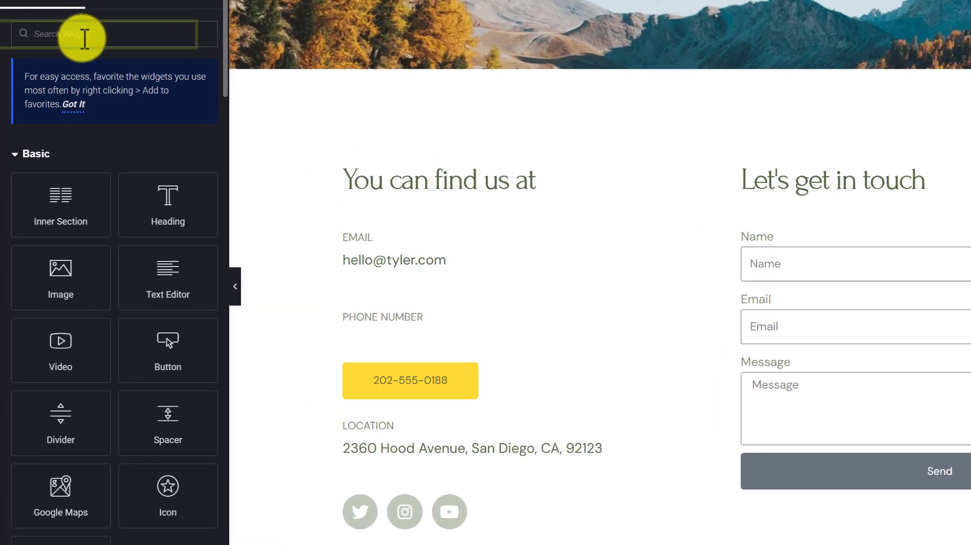
pyautogui.click(84, 38)
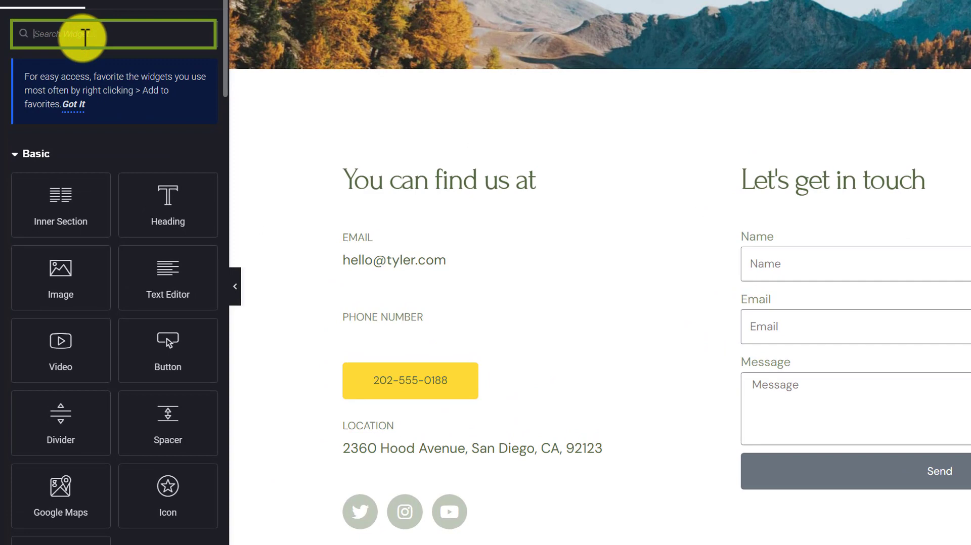
pyautogui.write('goo')
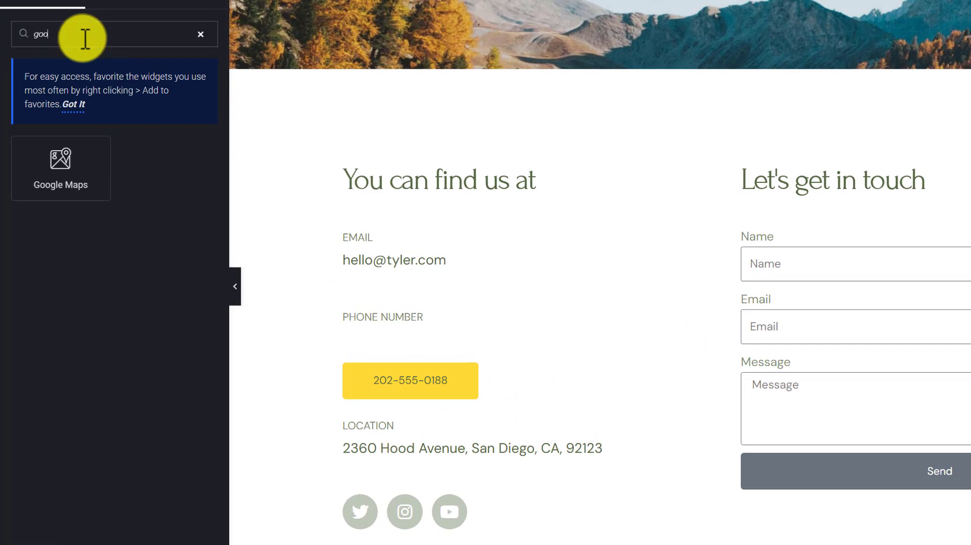
pyautogui.moveTo(75, 162)
pyautogui.mouseDown()
pyautogui.moveTo(63, 160)
pyautogui.moveTo(256, 259)
pyautogui.moveTo(449, 463)
pyautogui.mouseUp()
# Set the London Eye map's zoom to 12 and its height to 373 px.
pyautogui.scroll(-3, 652, 360)
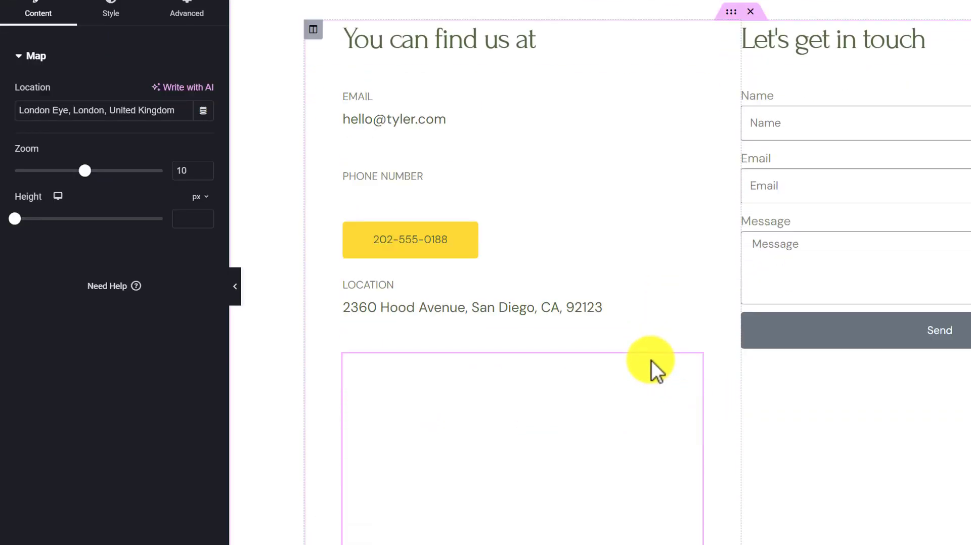
pyautogui.scroll(-2, 651, 361)
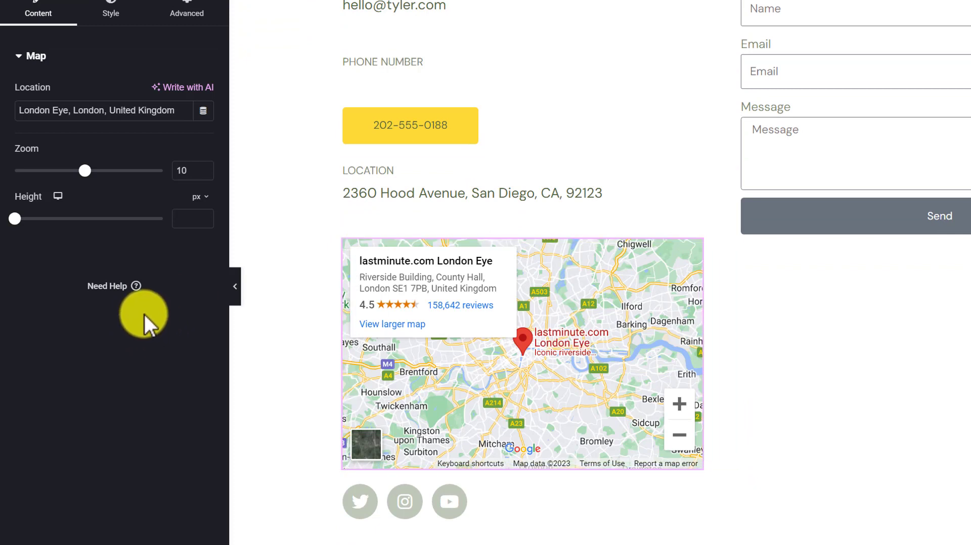
pyautogui.tripleClick(91, 113)
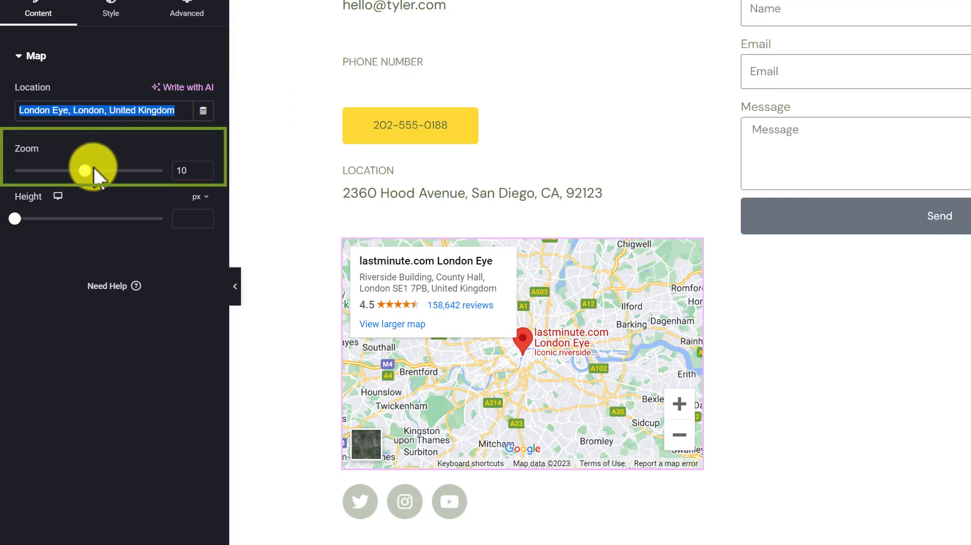
pyautogui.moveTo(85, 171); pyautogui.dragTo(101, 171)
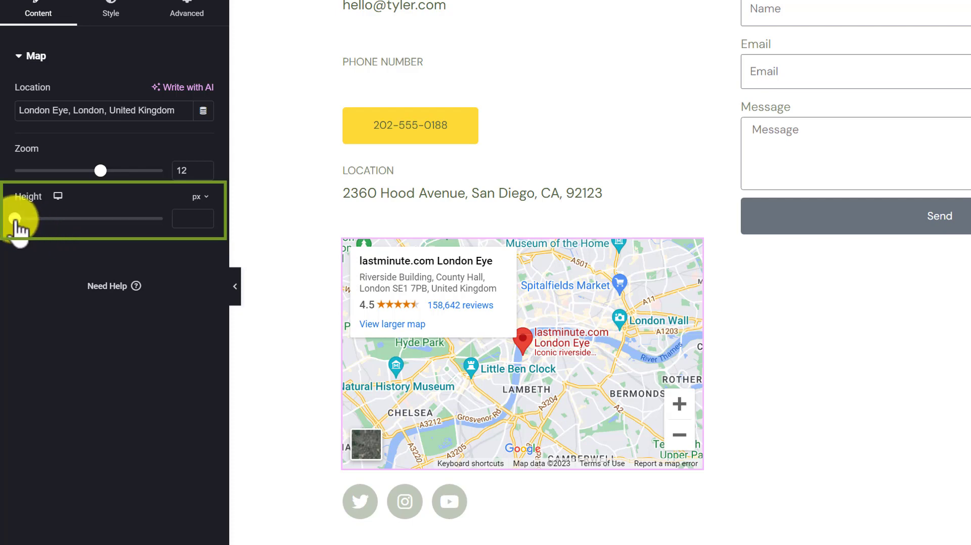
pyautogui.moveTo(15, 219)
pyautogui.mouseDown()
pyautogui.moveTo(65, 219)
pyautogui.moveTo(50, 219)
pyautogui.mouseUp()
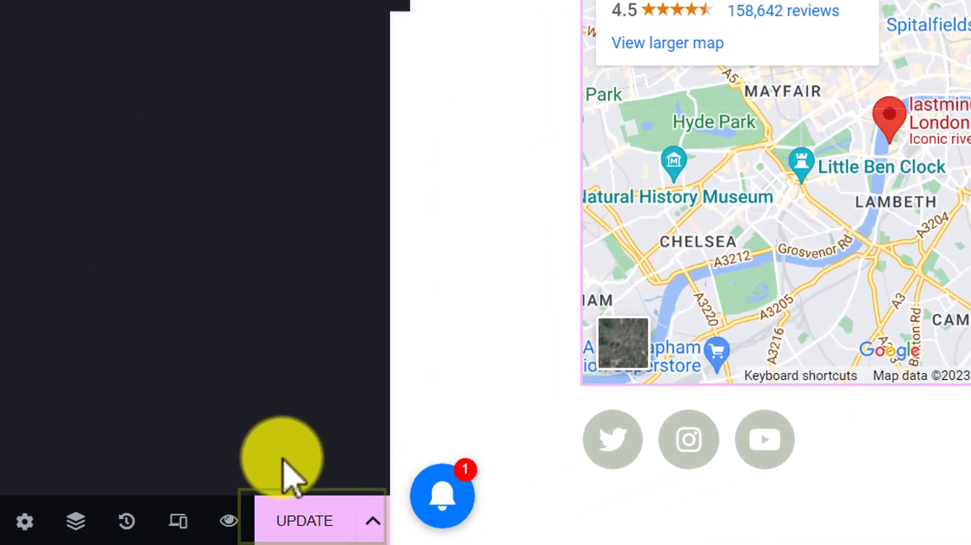
# Update the Contact page and check the map on the live page.
pyautogui.click(294, 526)
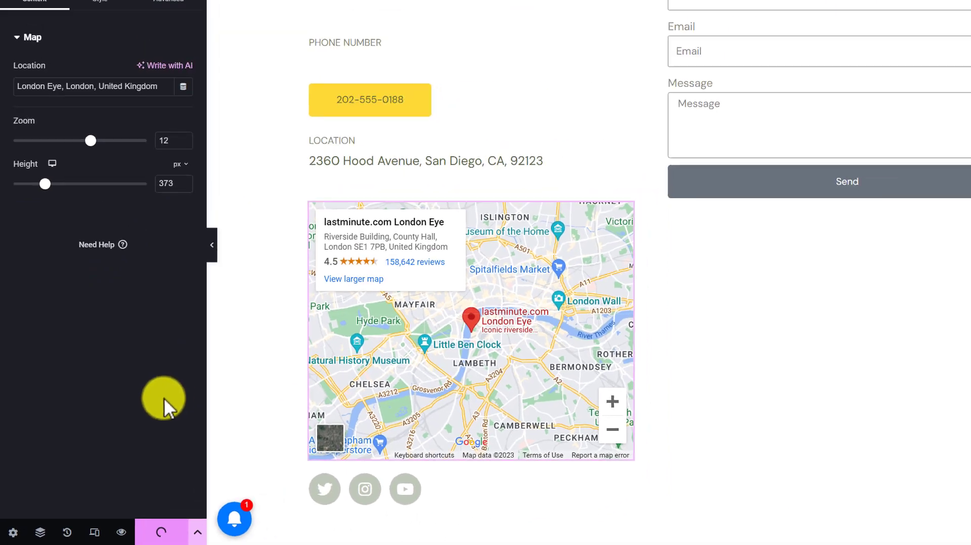
pyautogui.click(10, 43)
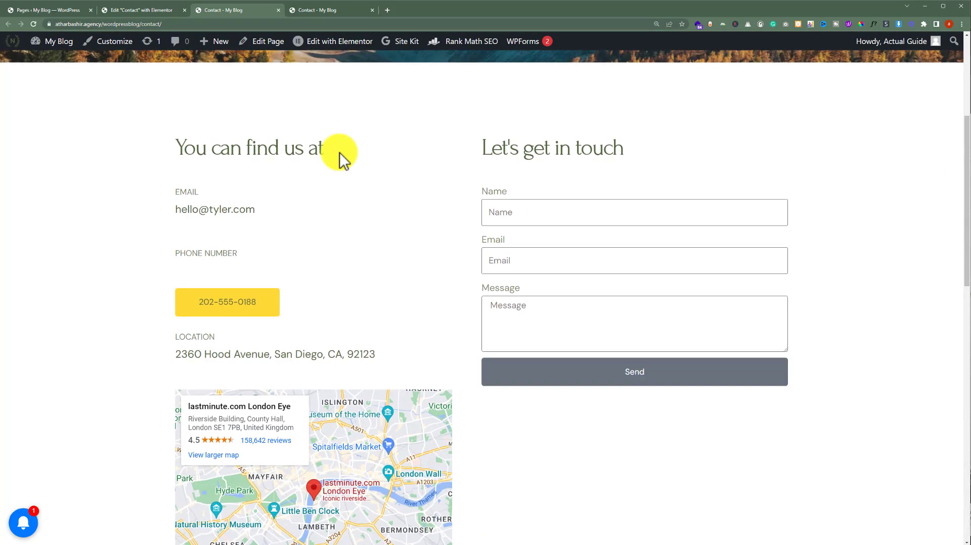
pyautogui.scroll(-3, 339, 153)
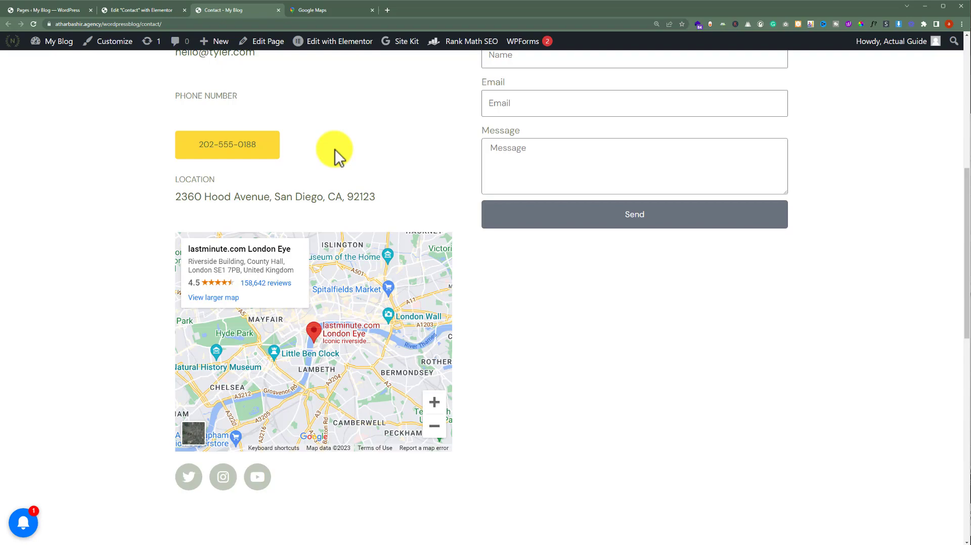
# Search Google Maps for 'London Eye, London, United Kingdom' and open its Share options.
pyautogui.click(333, 11)
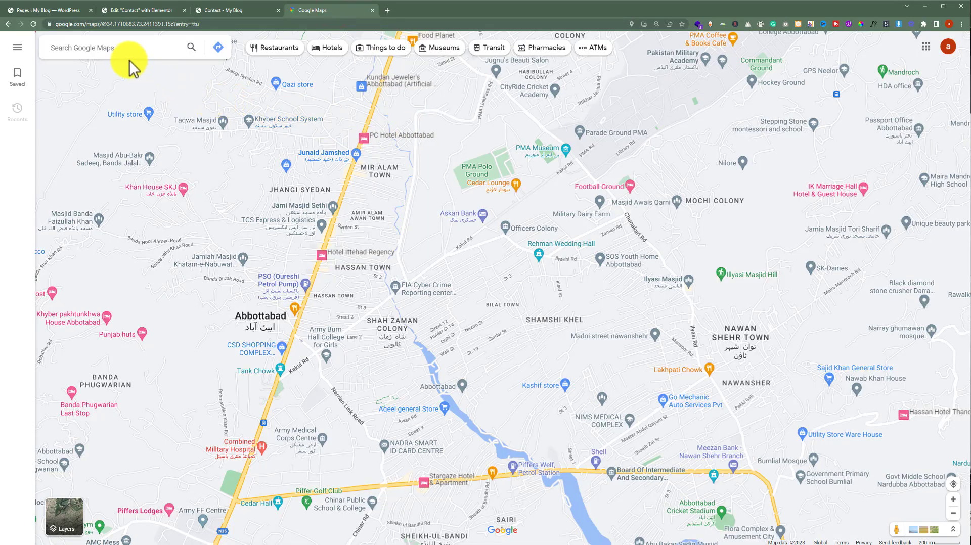
pyautogui.click(124, 47)
pyautogui.write('London Eye, London, United Kingdom')
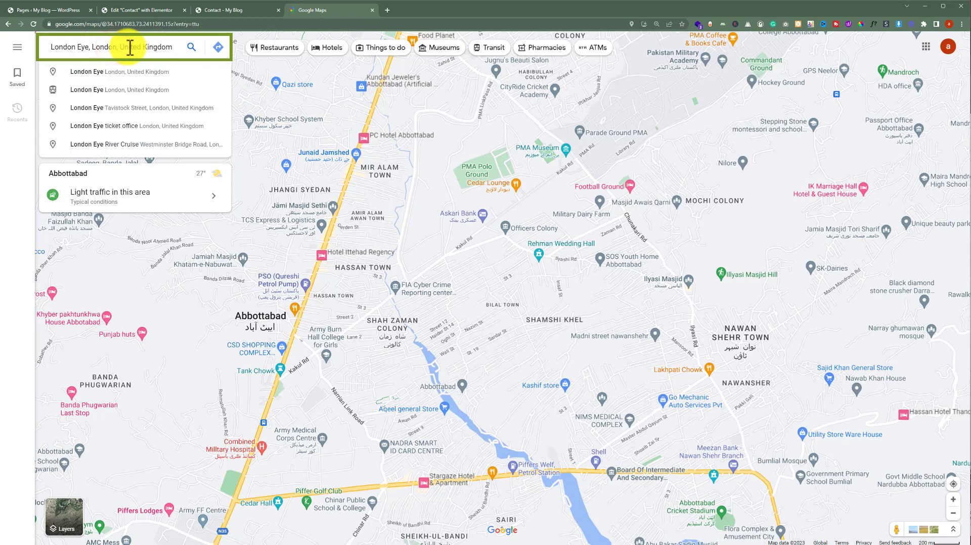
pyautogui.press('Return')
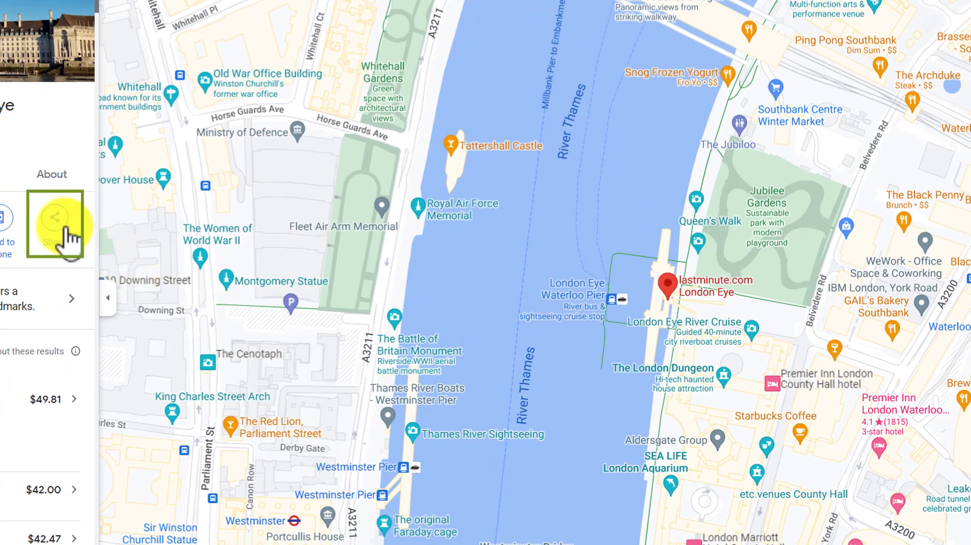
pyautogui.click(65, 229)
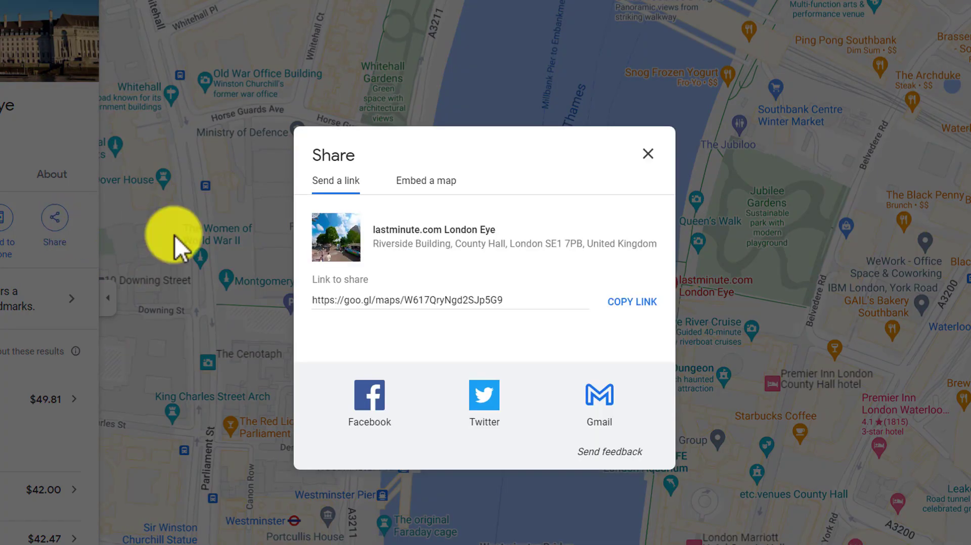
# Copy the medium-size 'Embed a map' HTML code for the London Eye.
pyautogui.click(439, 183)
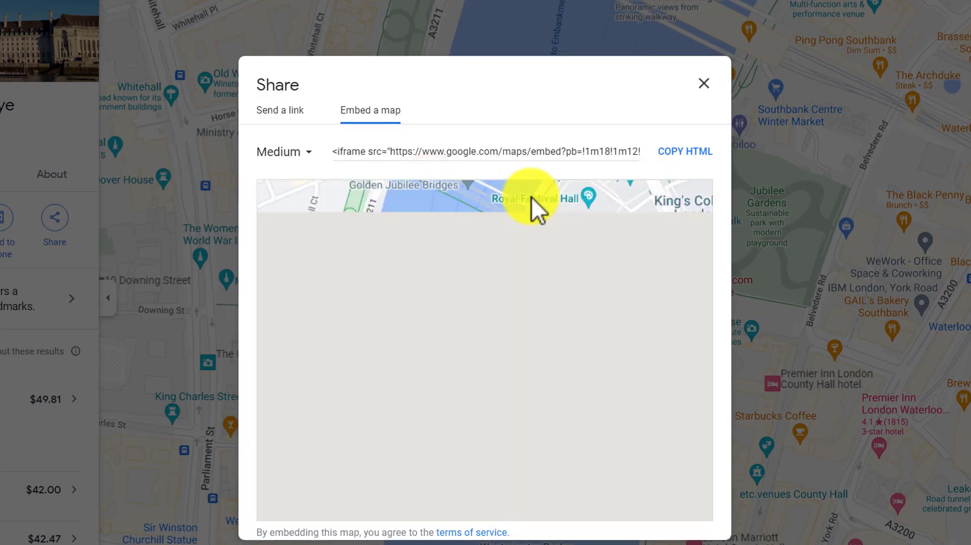
pyautogui.click(293, 153)
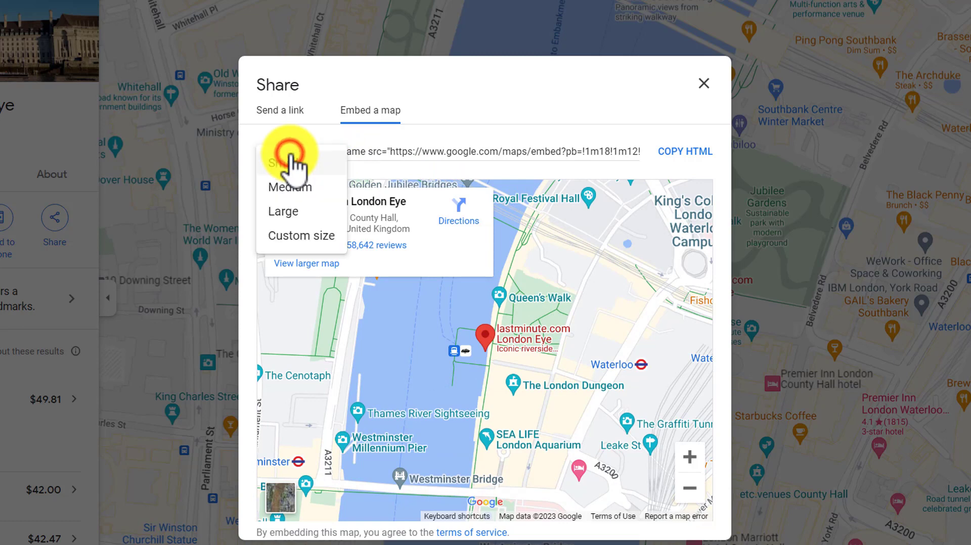
pyautogui.click(292, 186)
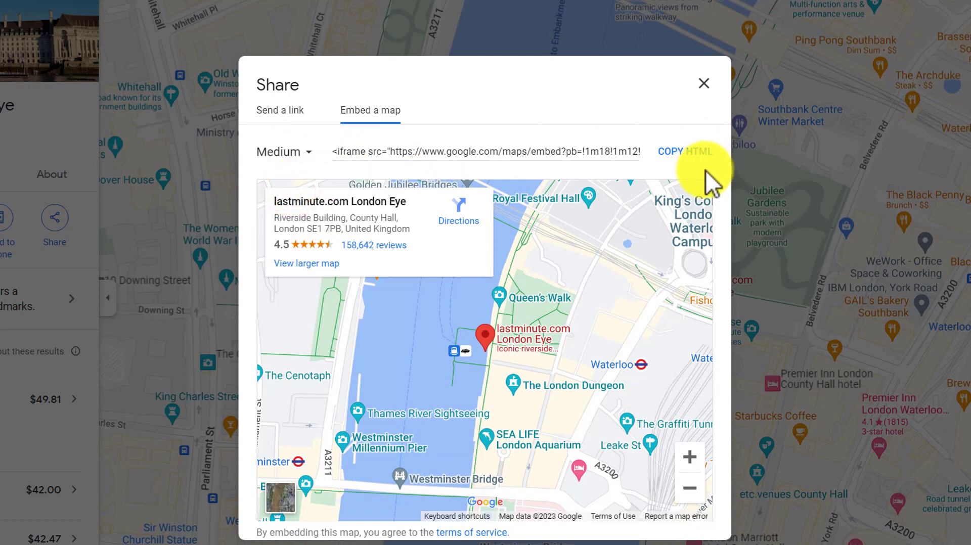
pyautogui.click(681, 160)
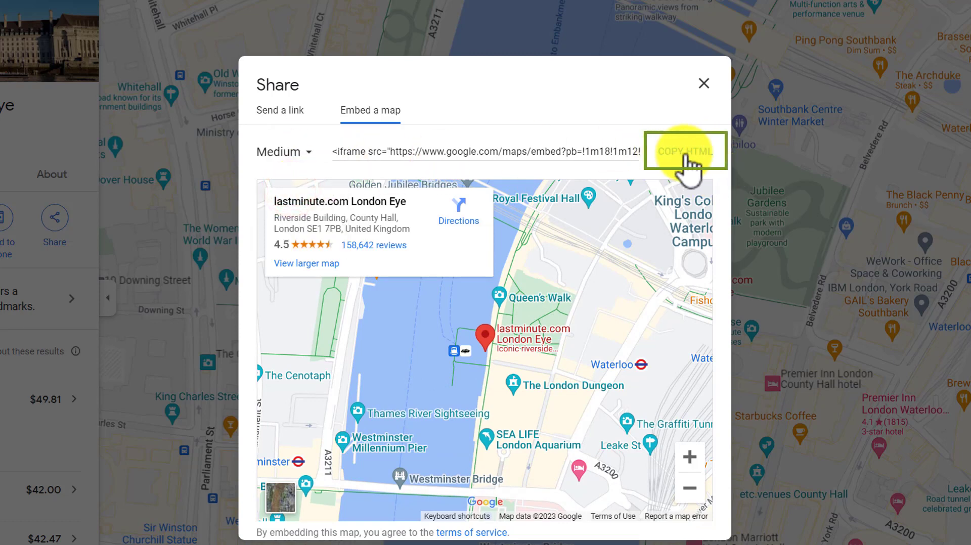
pyautogui.click(684, 156)
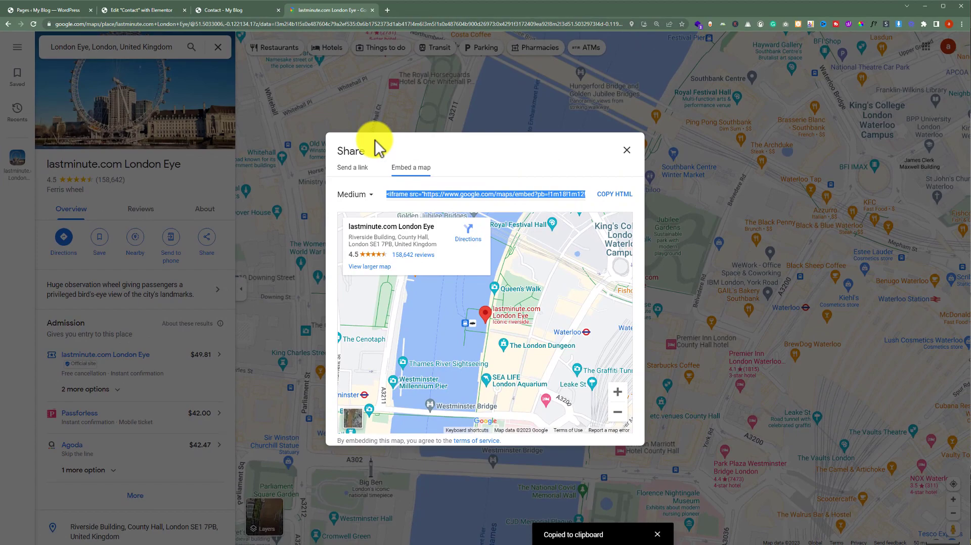
# From Posts > All Posts, open Hello world! in the block editor in a new tab.
pyautogui.click(35, 11)
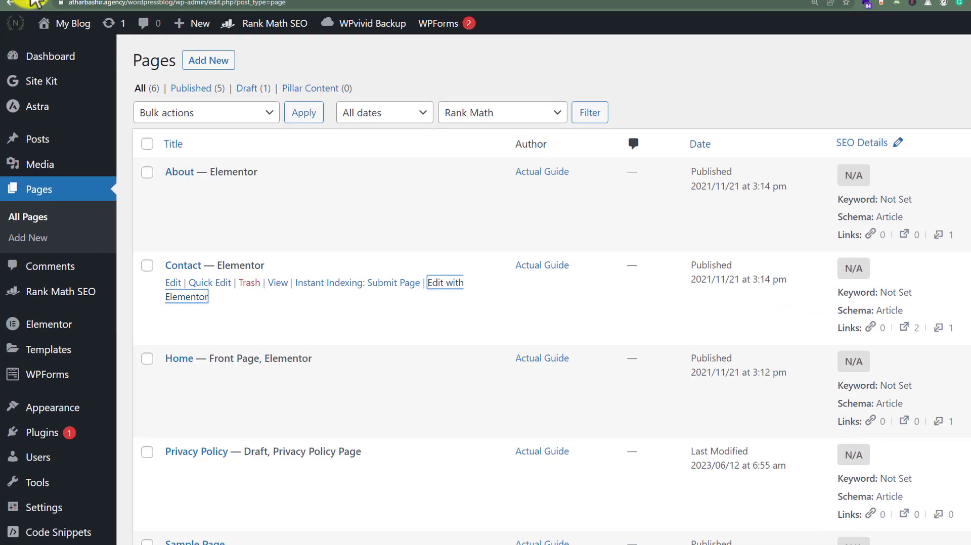
pyautogui.moveTo(37, 139)
pyautogui.click(387, 166)
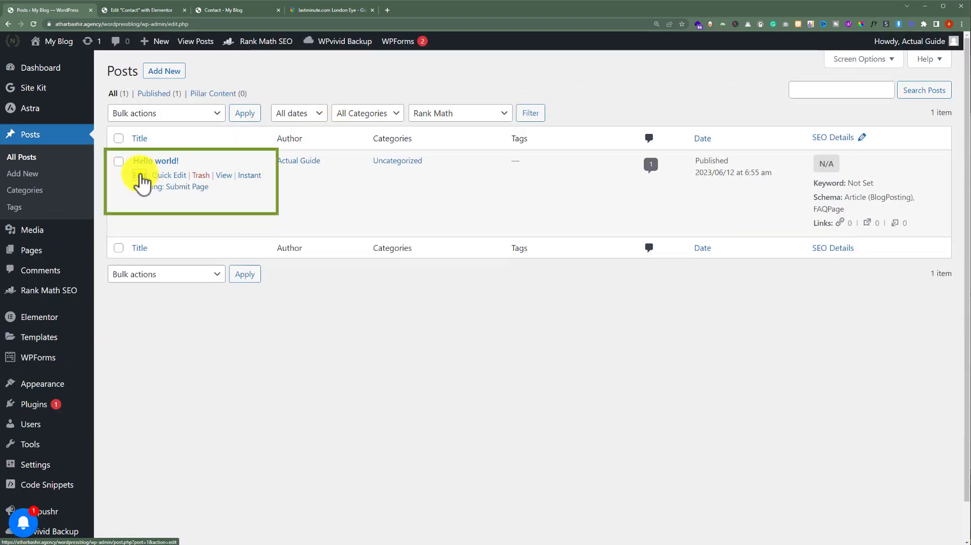
pyautogui.middleClick(140, 176)
pyautogui.click(135, 10)
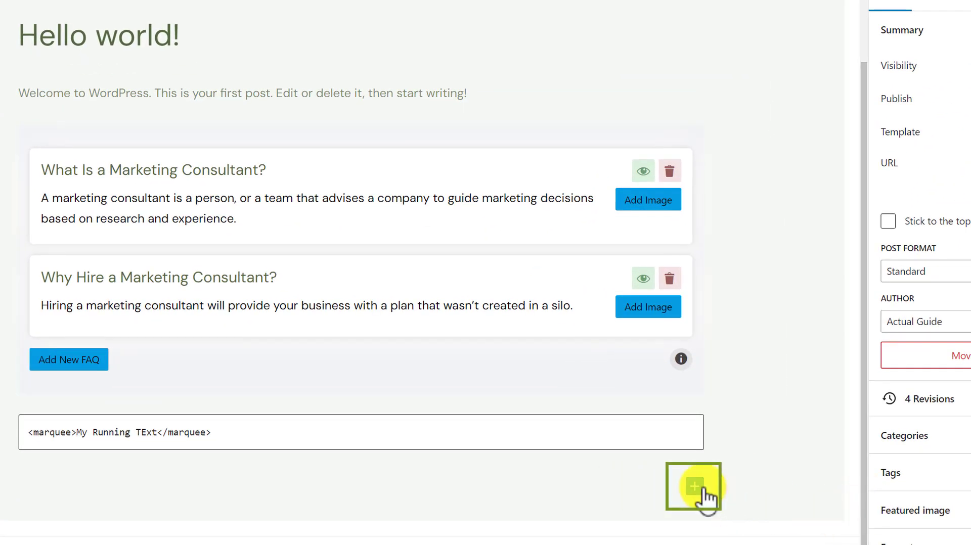
# Insert a Custom HTML block below the marquee, paste the map iframe, and update the post.
pyautogui.click(695, 487)
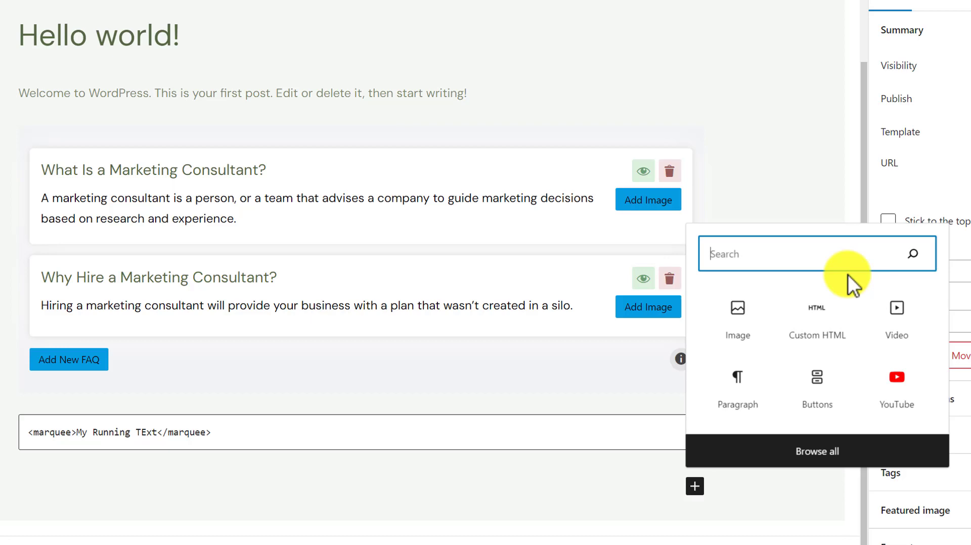
pyautogui.write('cus')
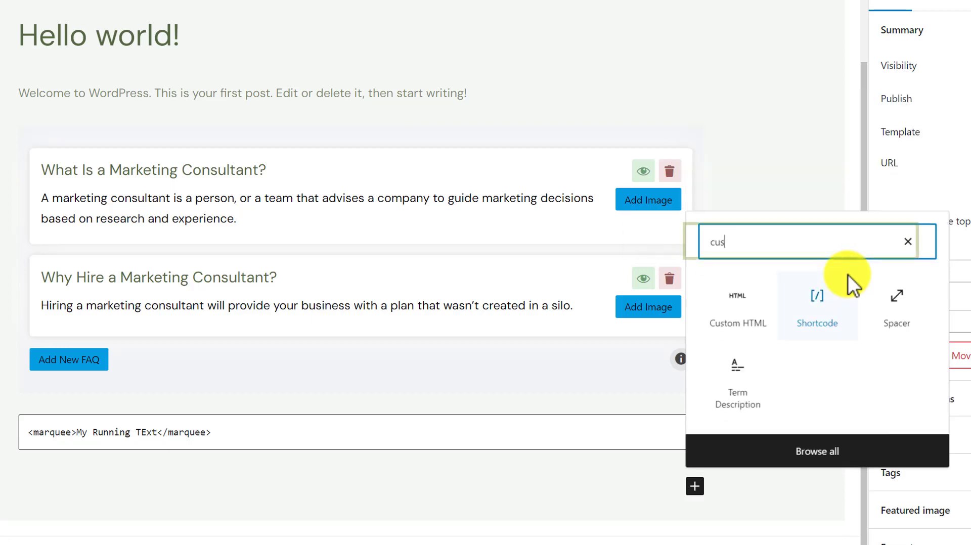
pyautogui.write('tom')
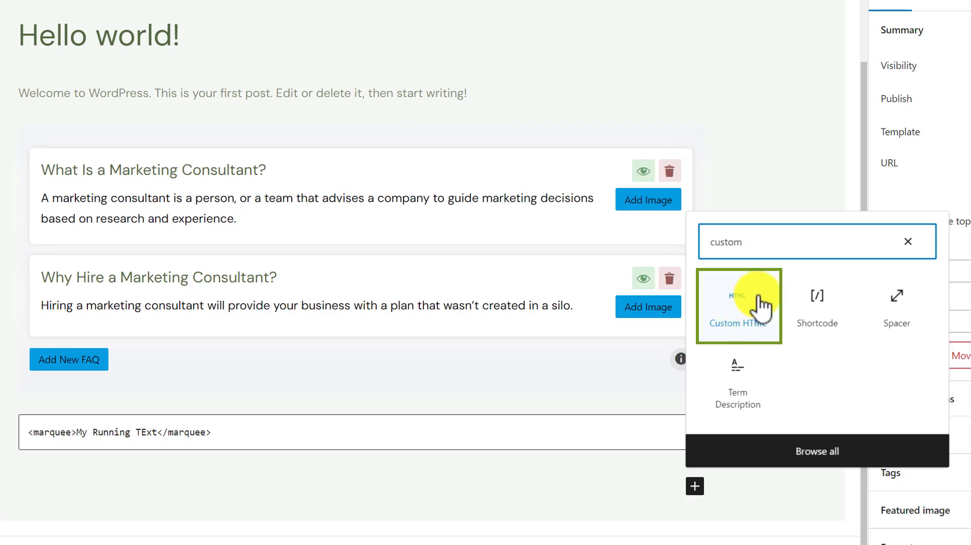
pyautogui.click(739, 308)
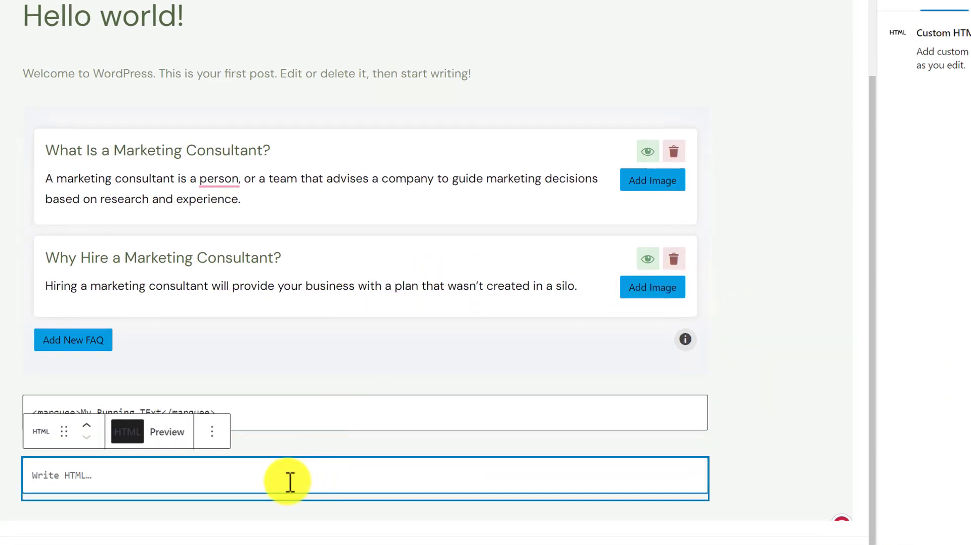
pyautogui.hotkey('ctrl', 'v')
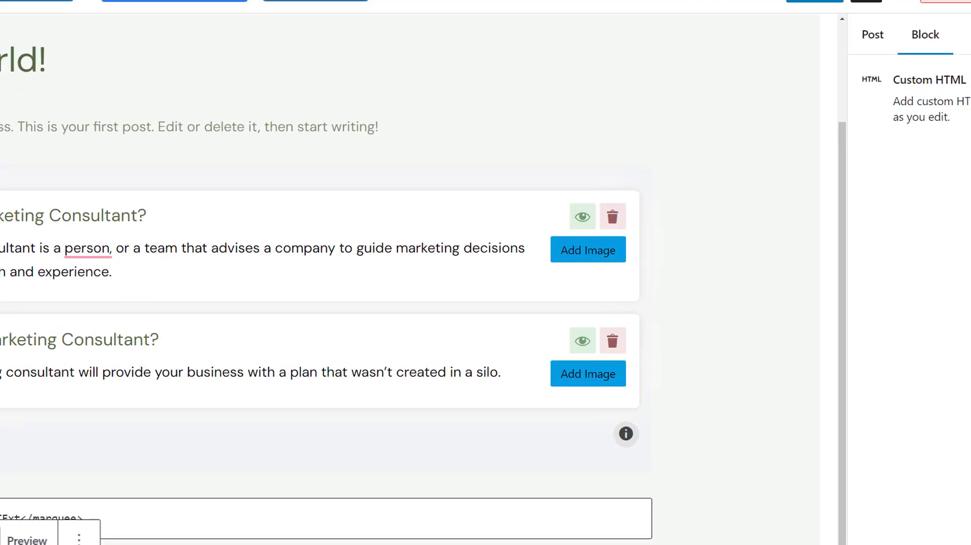
pyautogui.click(700, 107)
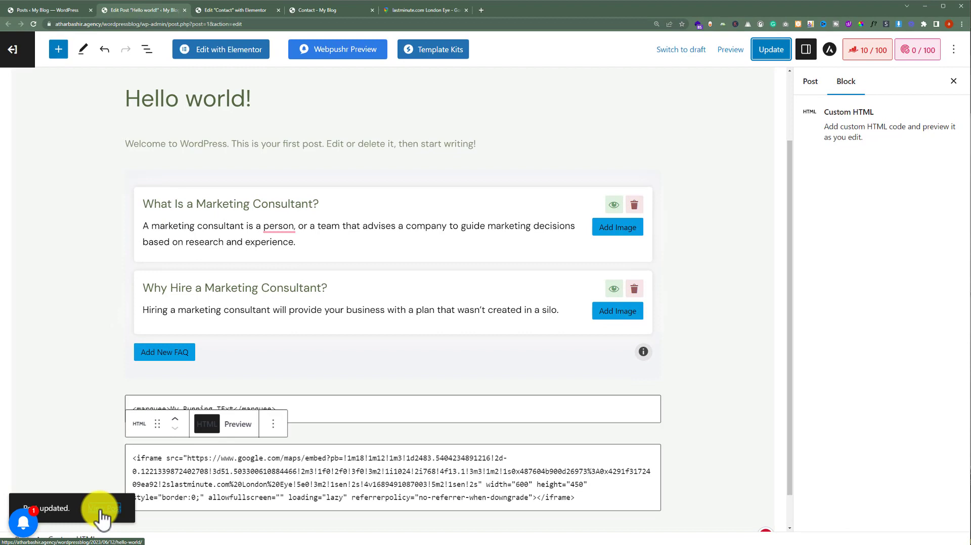
# Open the updated Hello world! post and scroll down to the London Eye map.
pyautogui.keyDown('ctrl'); pyautogui.click(103, 509); pyautogui.keyUp('ctrl')
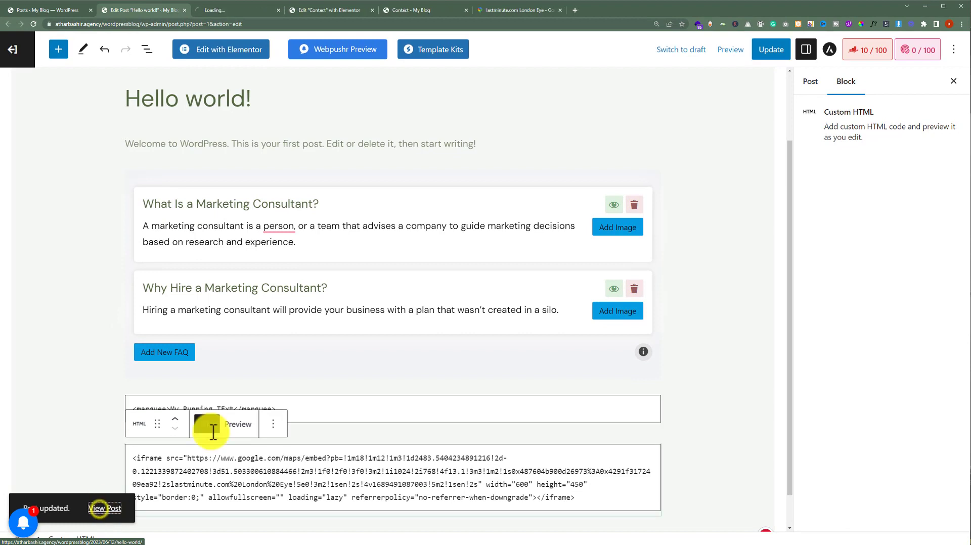
pyautogui.click(231, 11)
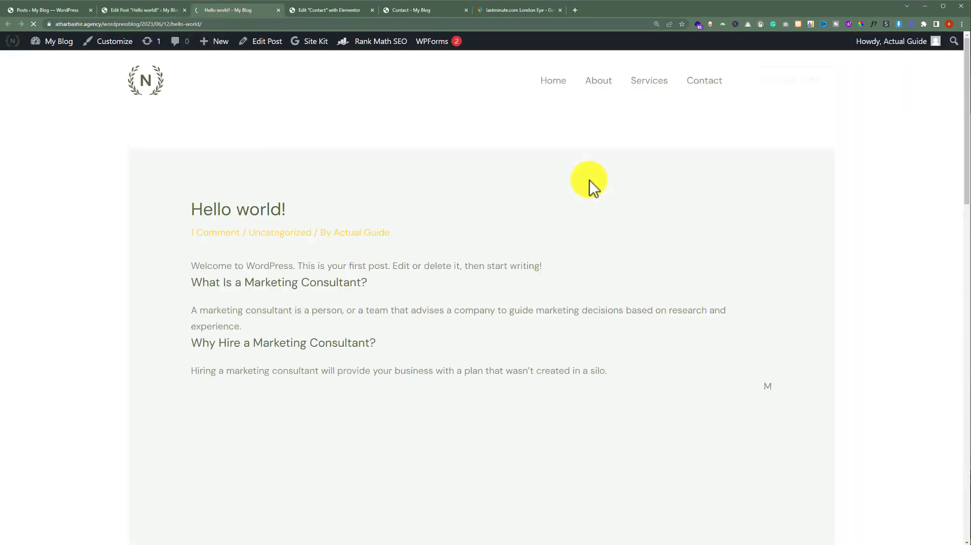
pyautogui.scroll(-1, 577, 217)
pyautogui.scroll(-2, 567, 245)
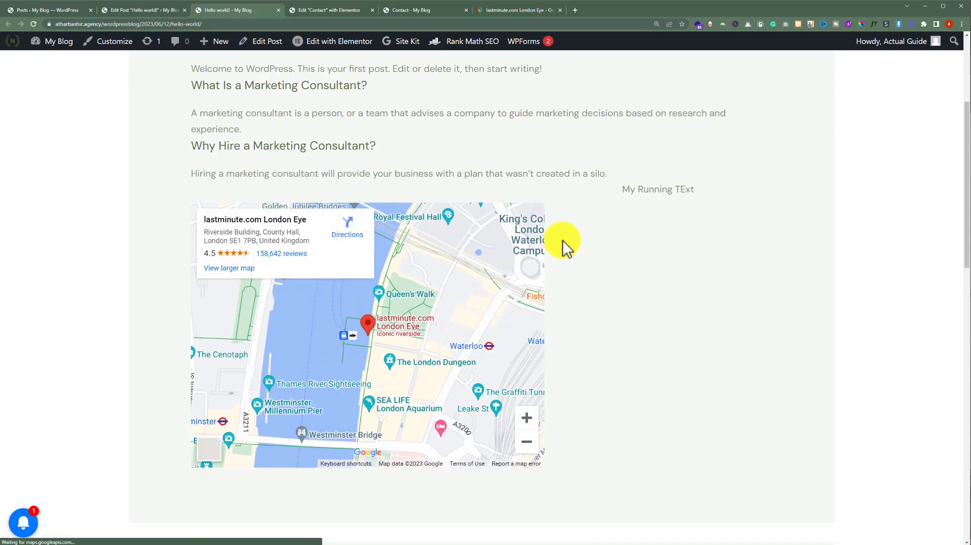